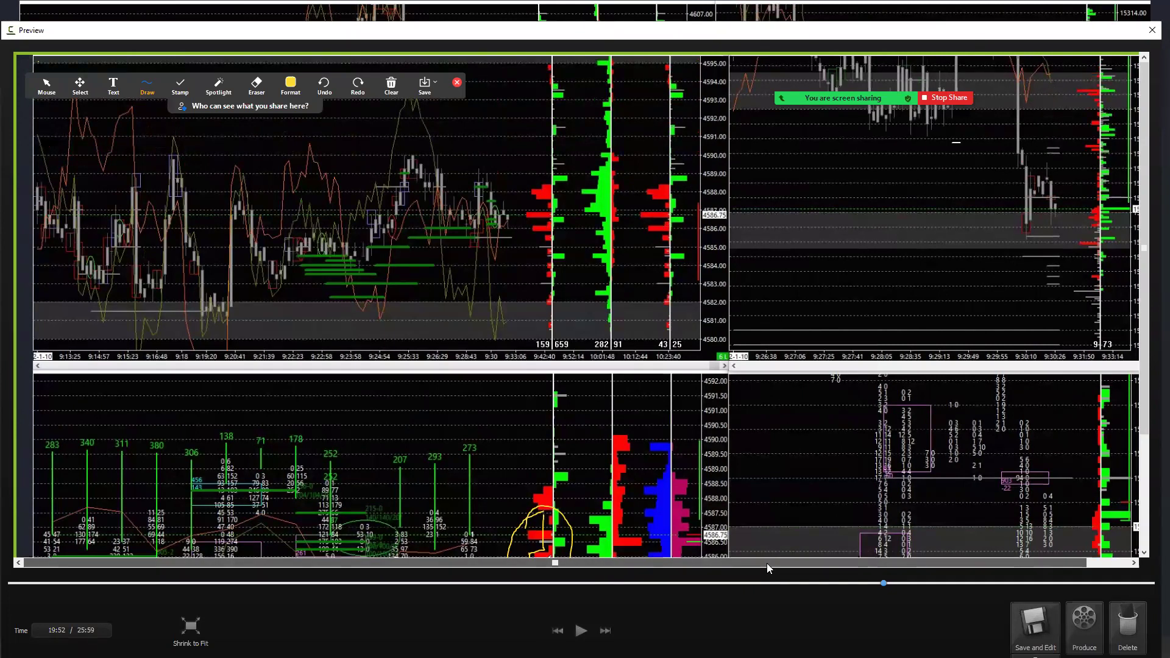
pyautogui.hscroll(1, 767, 563)
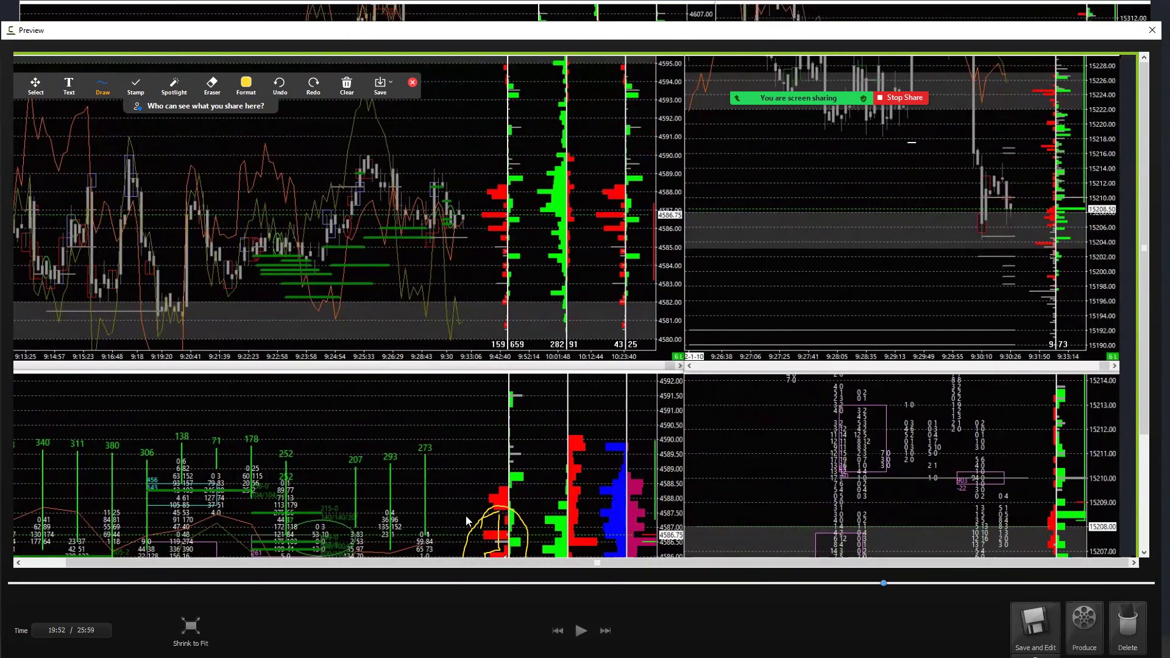
pyautogui.scroll(-3, 464, 508)
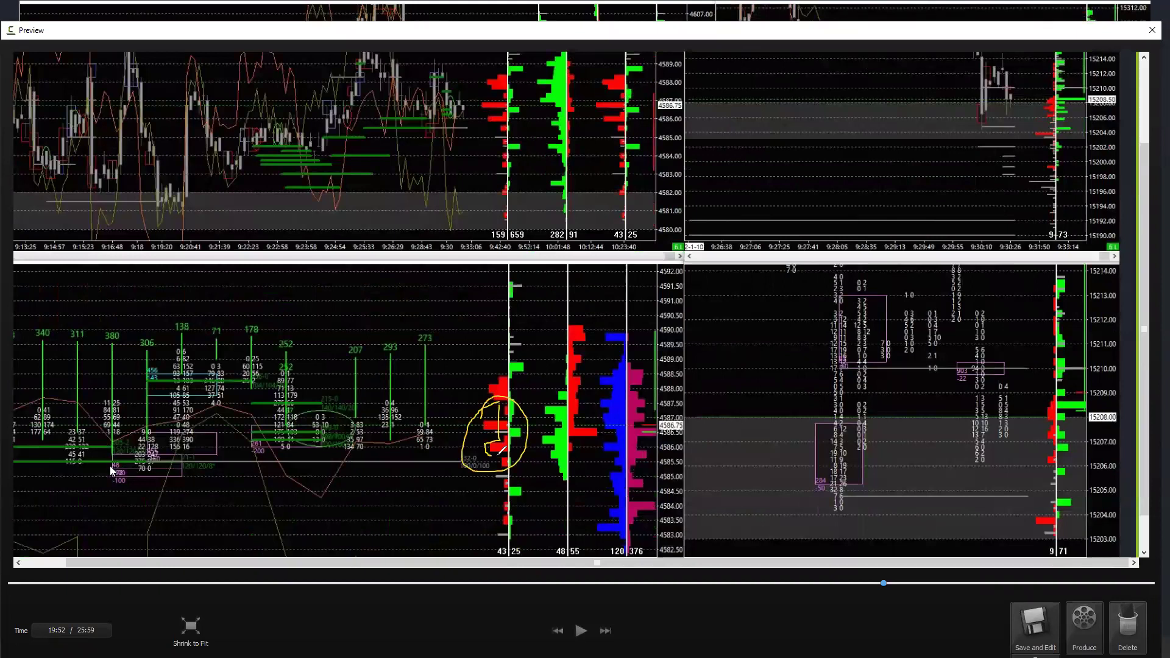
pyautogui.scroll(3, 980, 197)
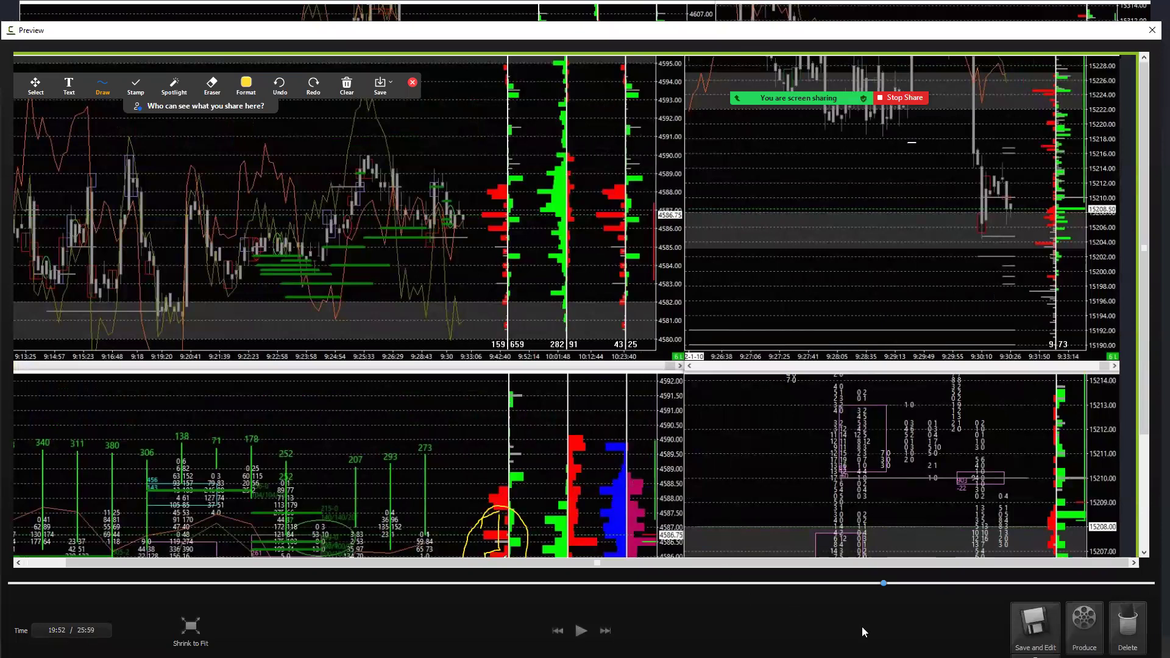
# Scrub the clip back to 19:47, ahead to 20:06, then back to 19:52 of 25:59.
pyautogui.moveTo(885, 585); pyautogui.dragTo(879, 586)
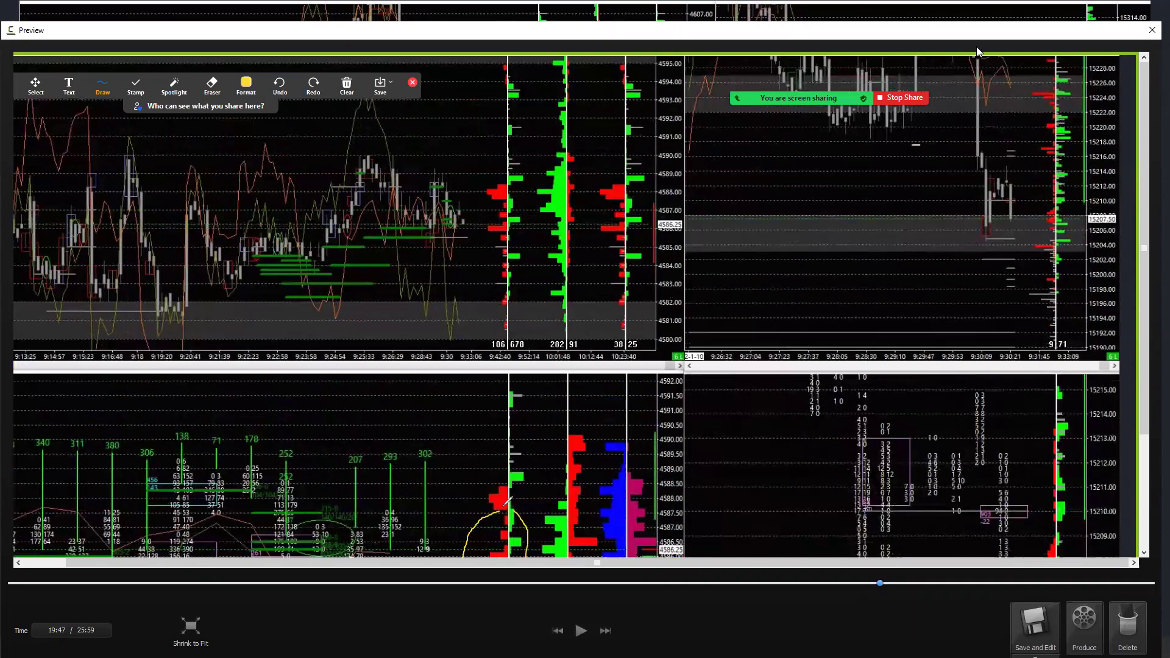
pyautogui.scroll(-4, 1016, 215)
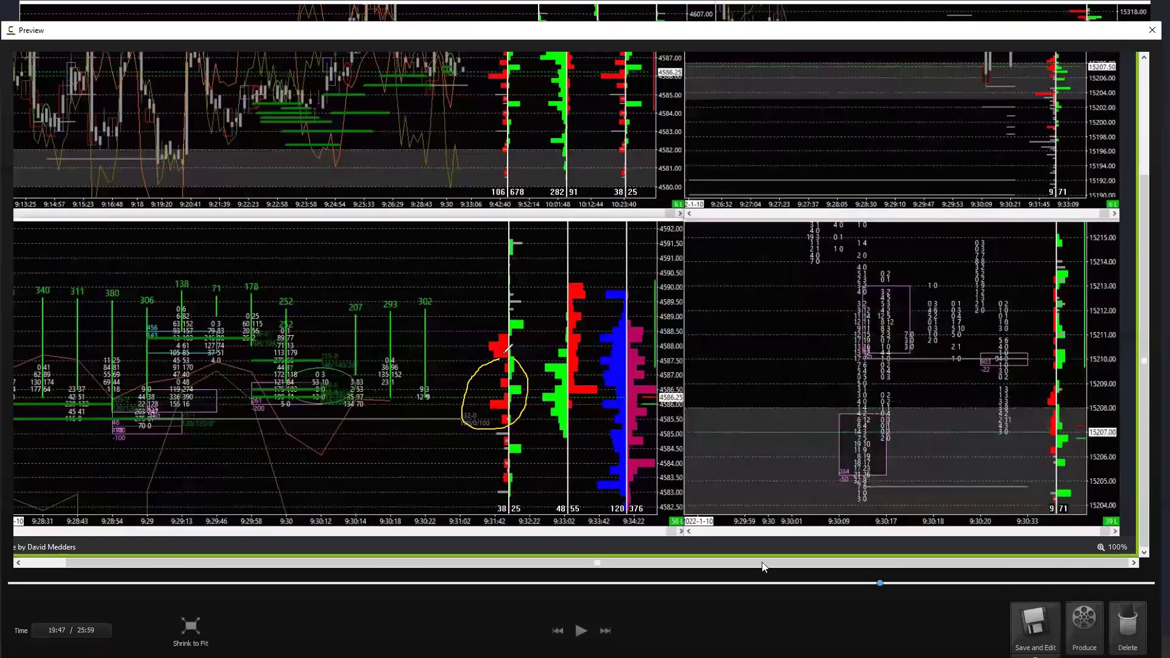
pyautogui.click(879, 586)
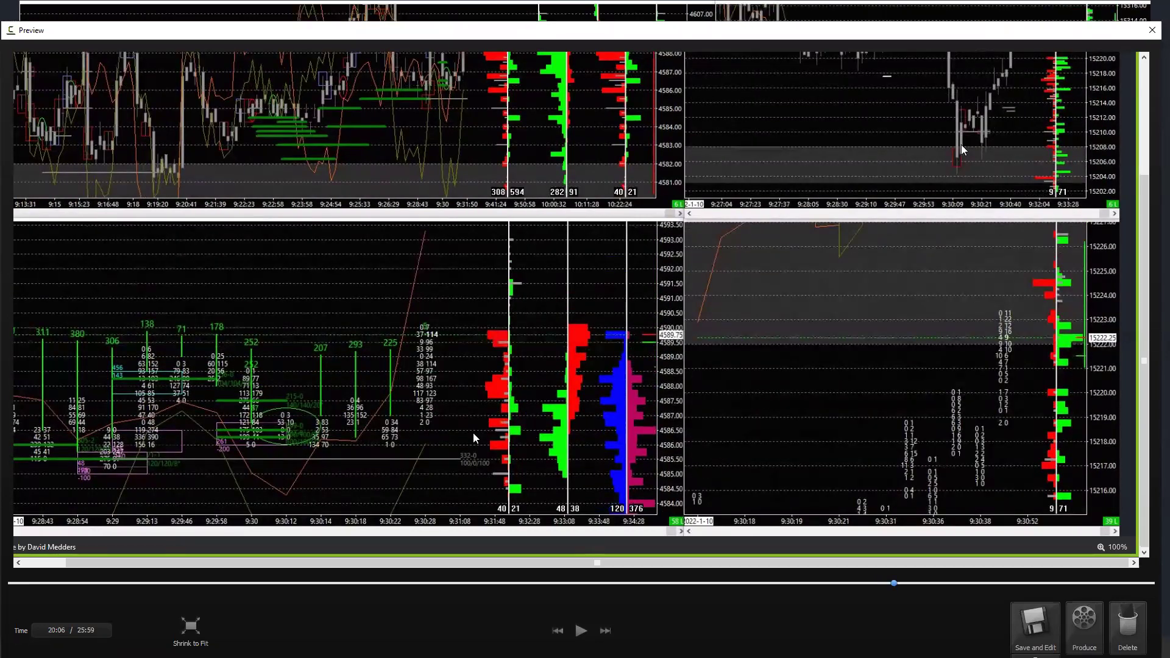
pyautogui.click(884, 585)
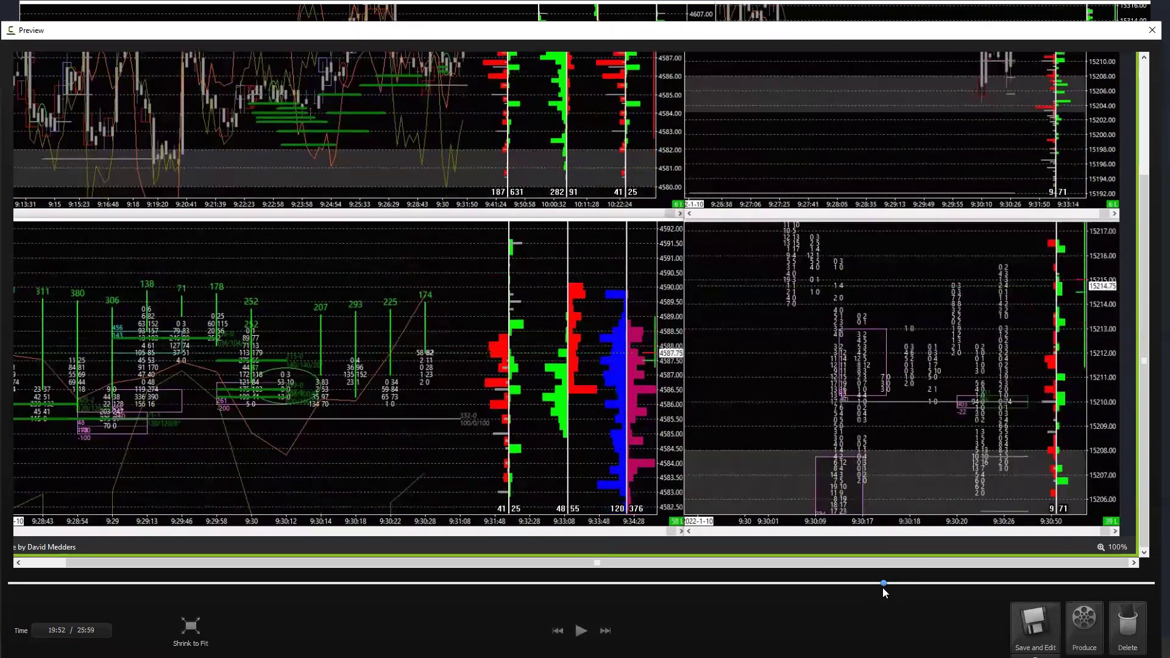